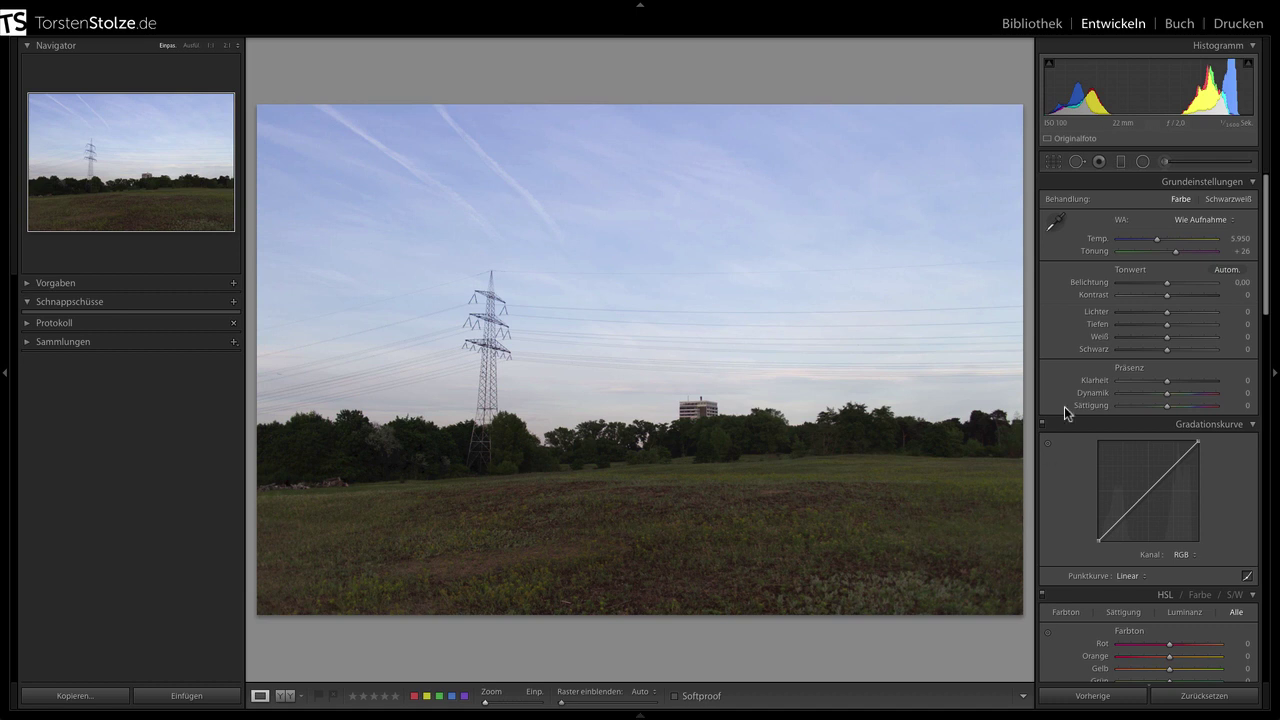
Drop the field photo's Lichter to −100 to recover the sky, then advance to the street scene.
left_click_drag(1166, 311, 1100, 316)
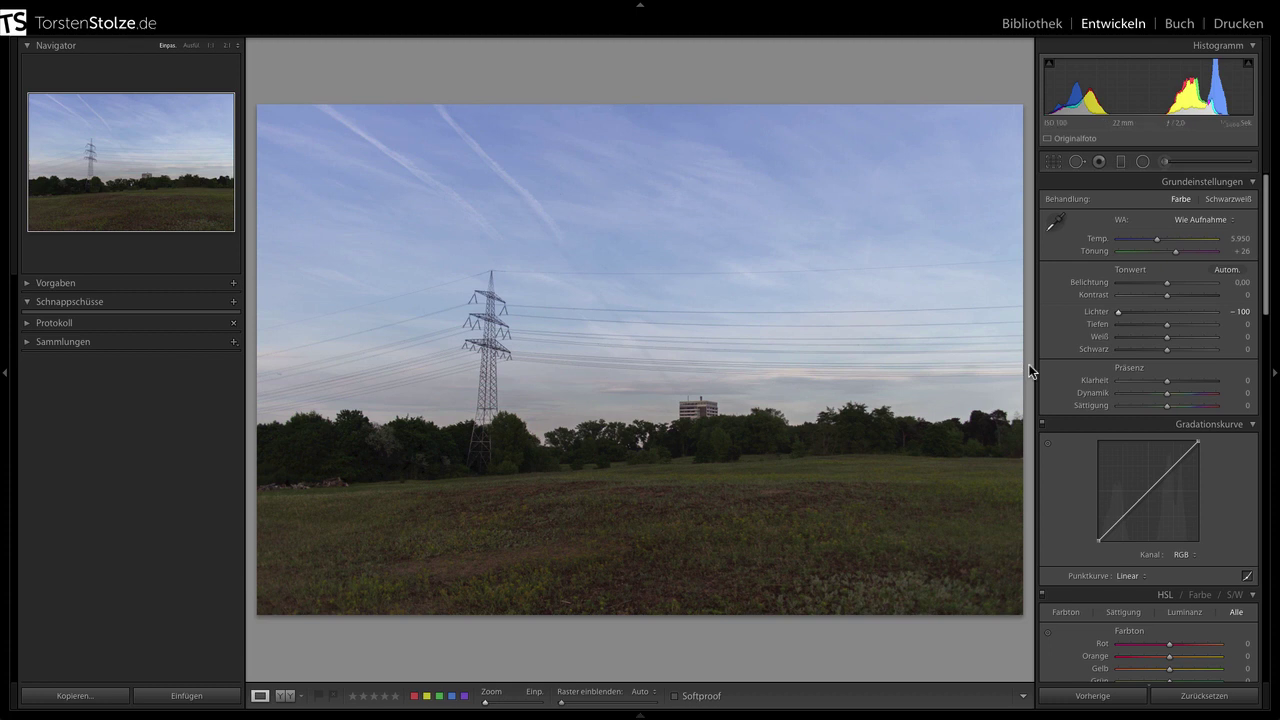
key("Right")
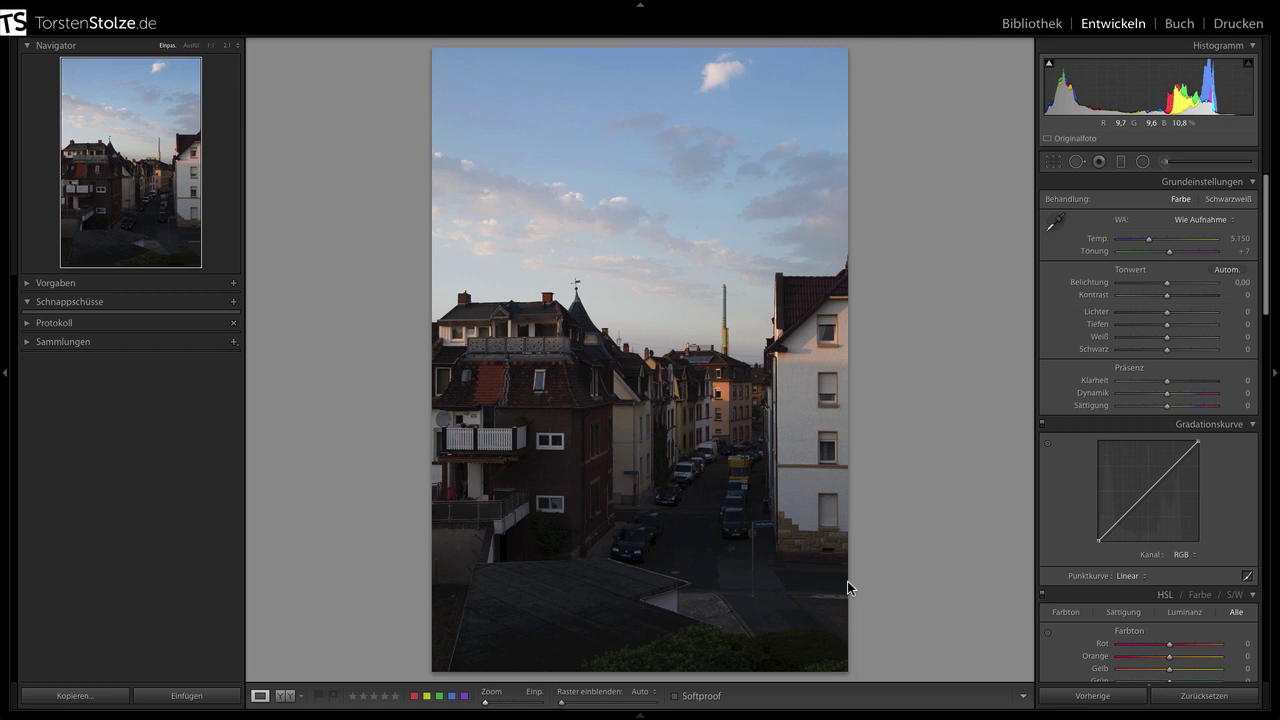
On the backlit rooftops photo, trial darker exposure and highlights, reset Lichter to 0, then advance to the blossom portrait.
key("Right")
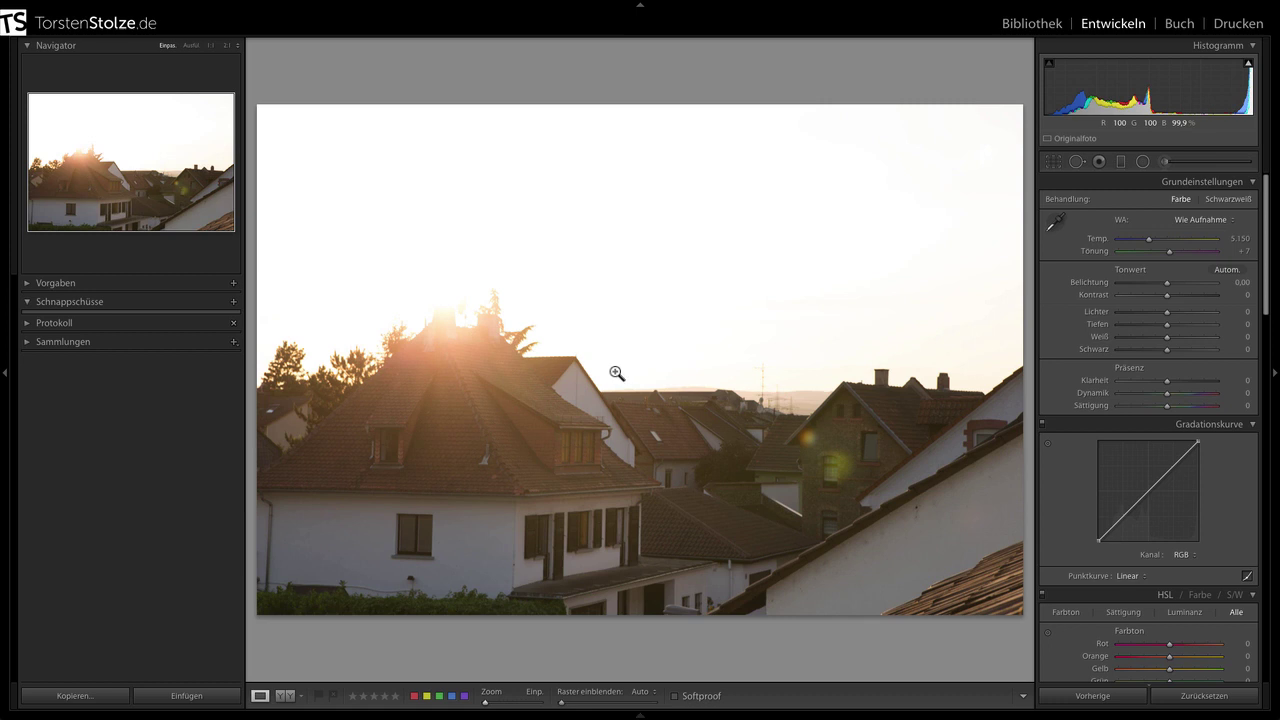
mouse_move(1166, 283)
left_mouse_down()
mouse_move(1111, 284)
mouse_move(1132, 284)
mouse_move(1143, 312)
mouse_move(1118, 312)
left_mouse_up()
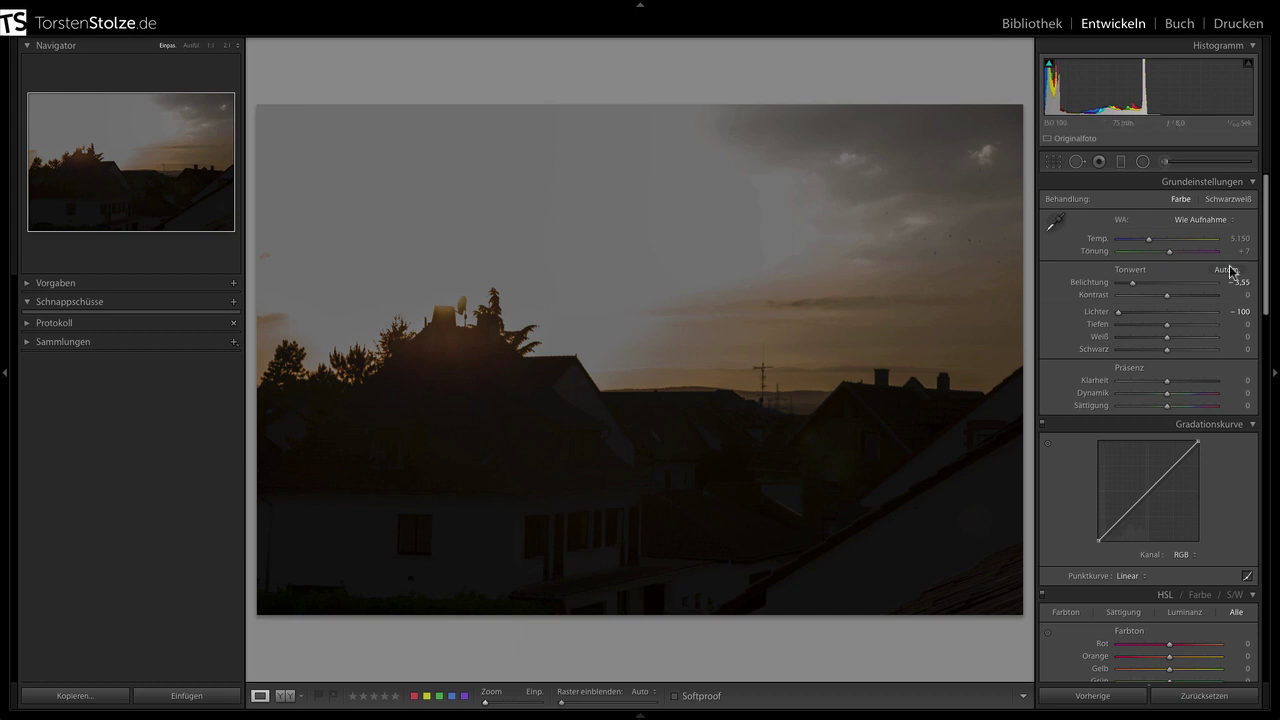
mouse_move(1120, 313)
left_mouse_down()
mouse_move(1155, 317)
mouse_move(1152, 285)
mouse_move(1123, 284)
mouse_move(1166, 286)
left_mouse_up()
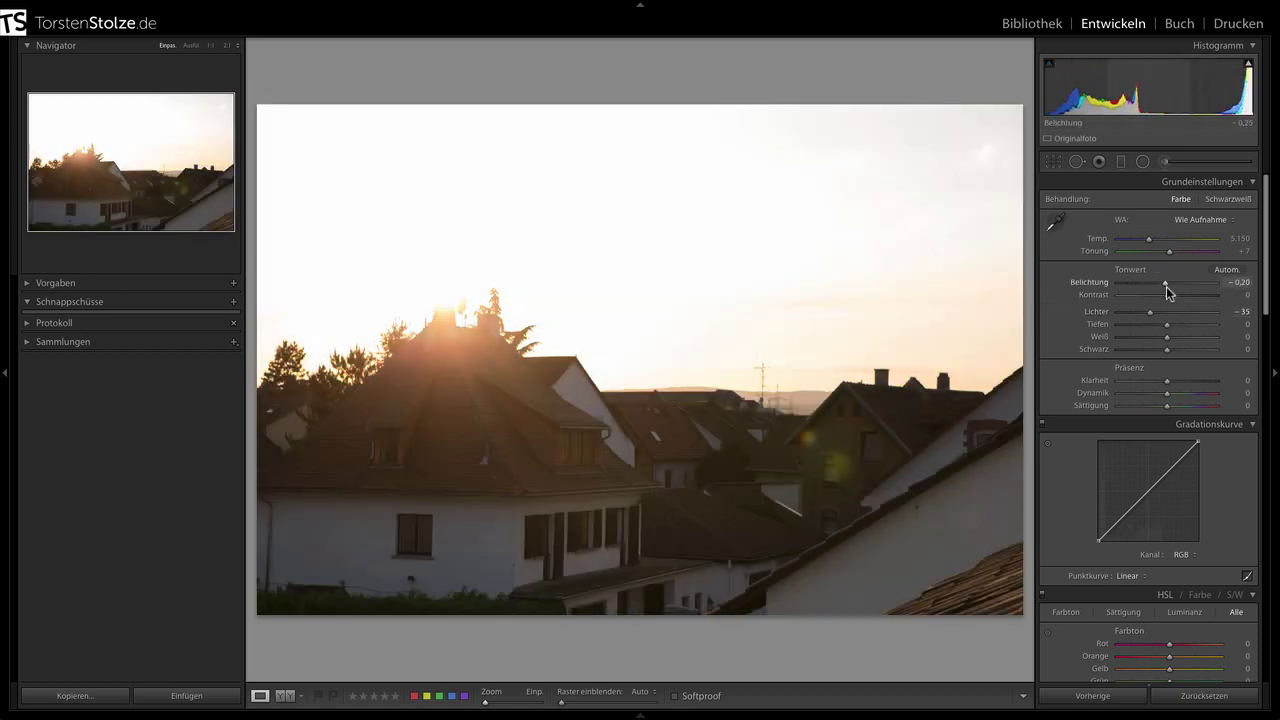
double_click(1147, 311)
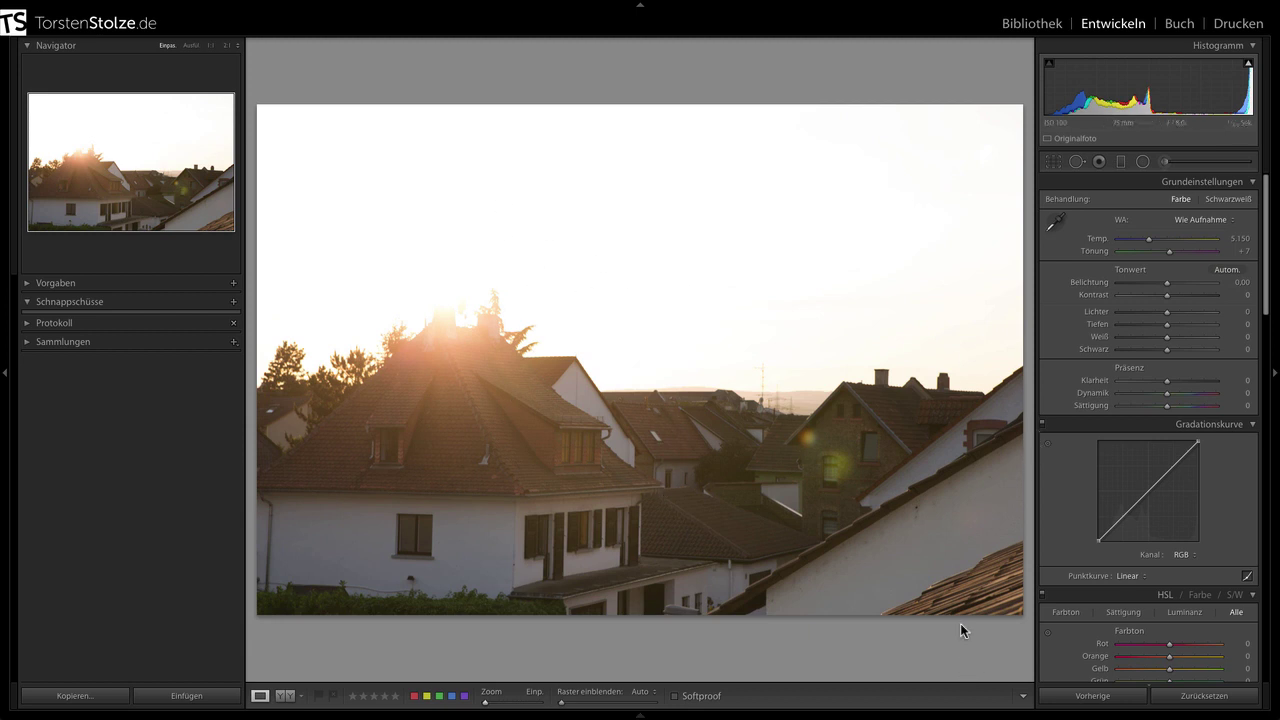
key("Right")
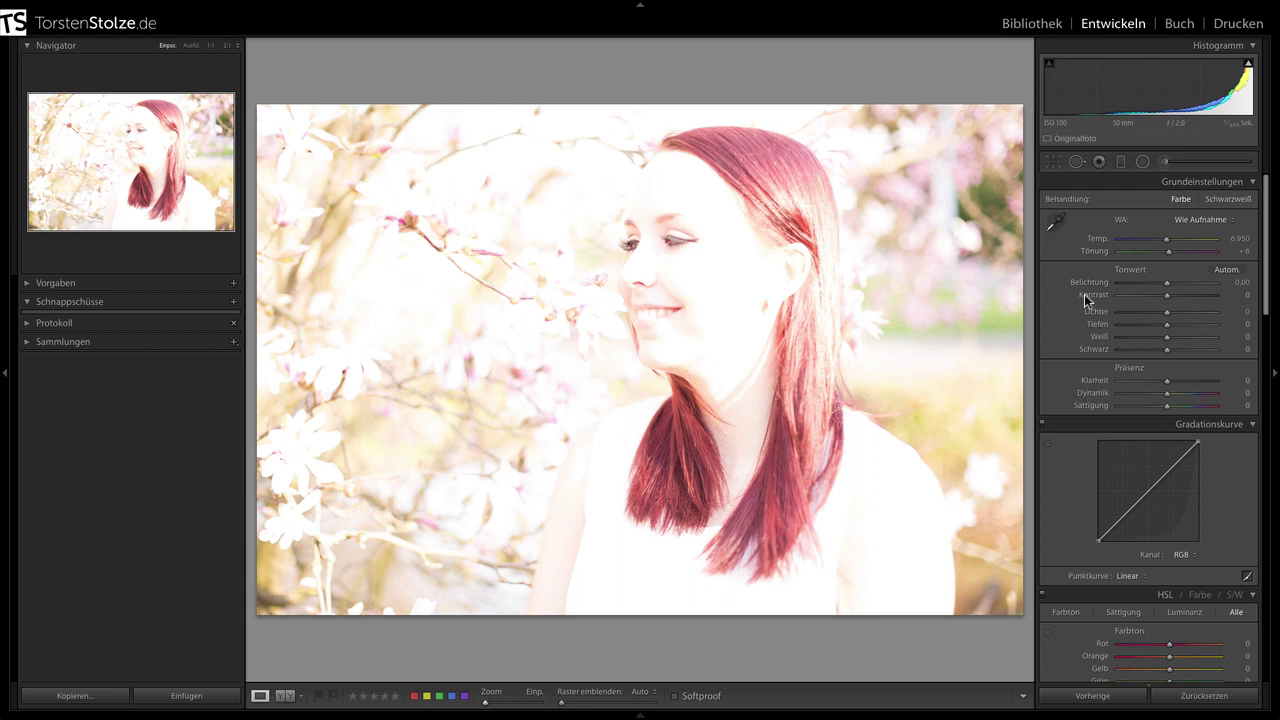
Set the blossom portrait to Belichtung −4.25 and Lichter −100, then advance to the sunset photo.
mouse_move(1165, 283)
left_mouse_down()
mouse_move(1122, 279)
mouse_move(1163, 283)
left_mouse_up()
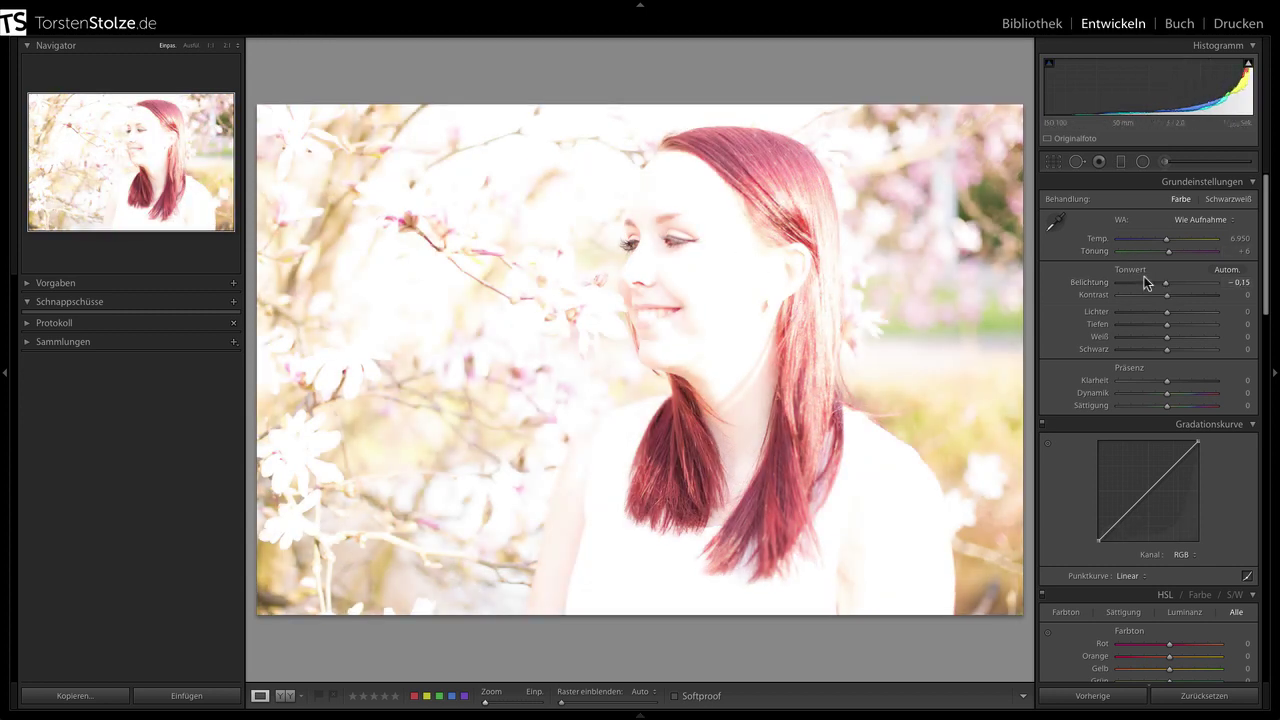
left_click(1125, 283)
left_click(1117, 311)
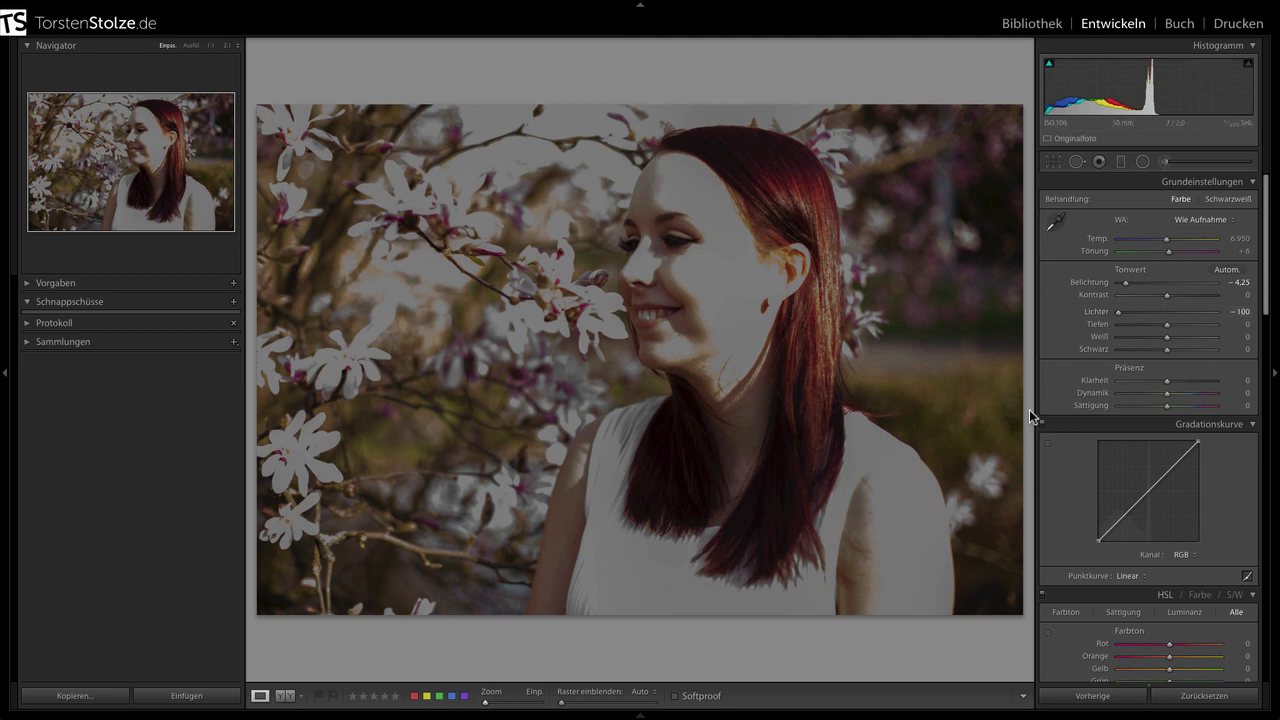
key("Right")
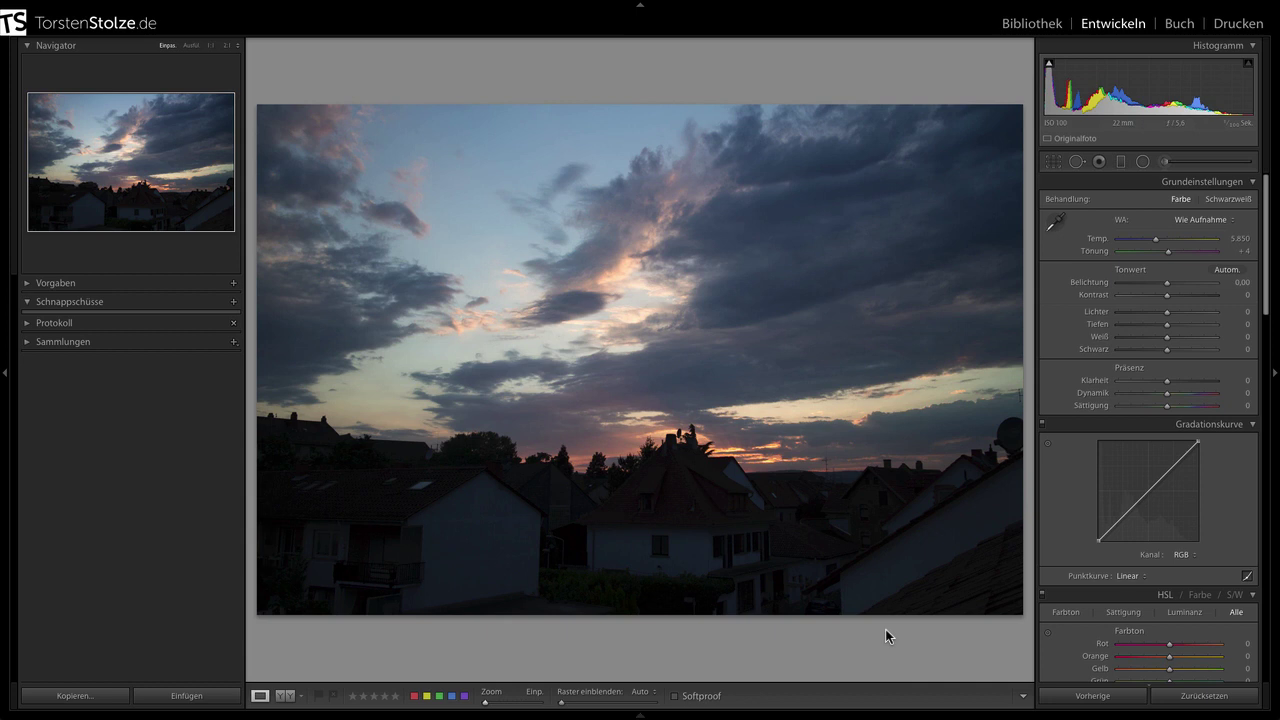
Give the sunset photo Lichter −100, Tiefen +36, Schwarz +40 and Belichtung +0.65.
key("Right")
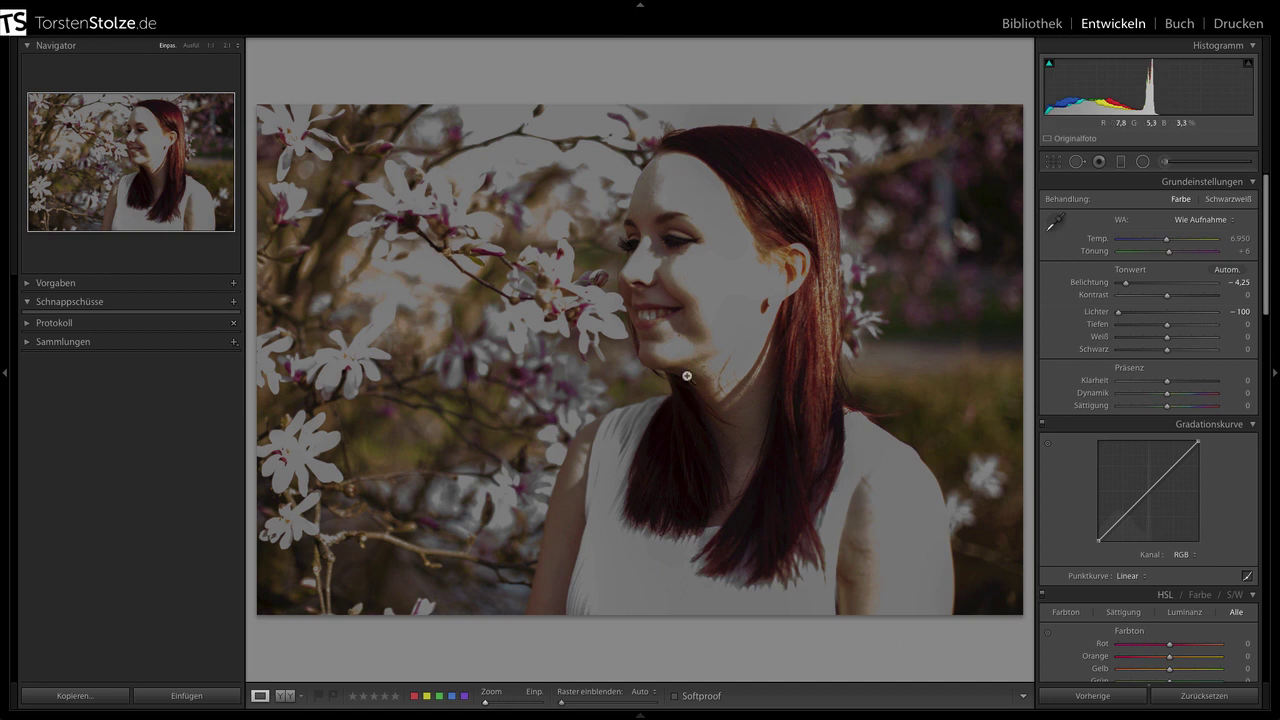
key("Left")
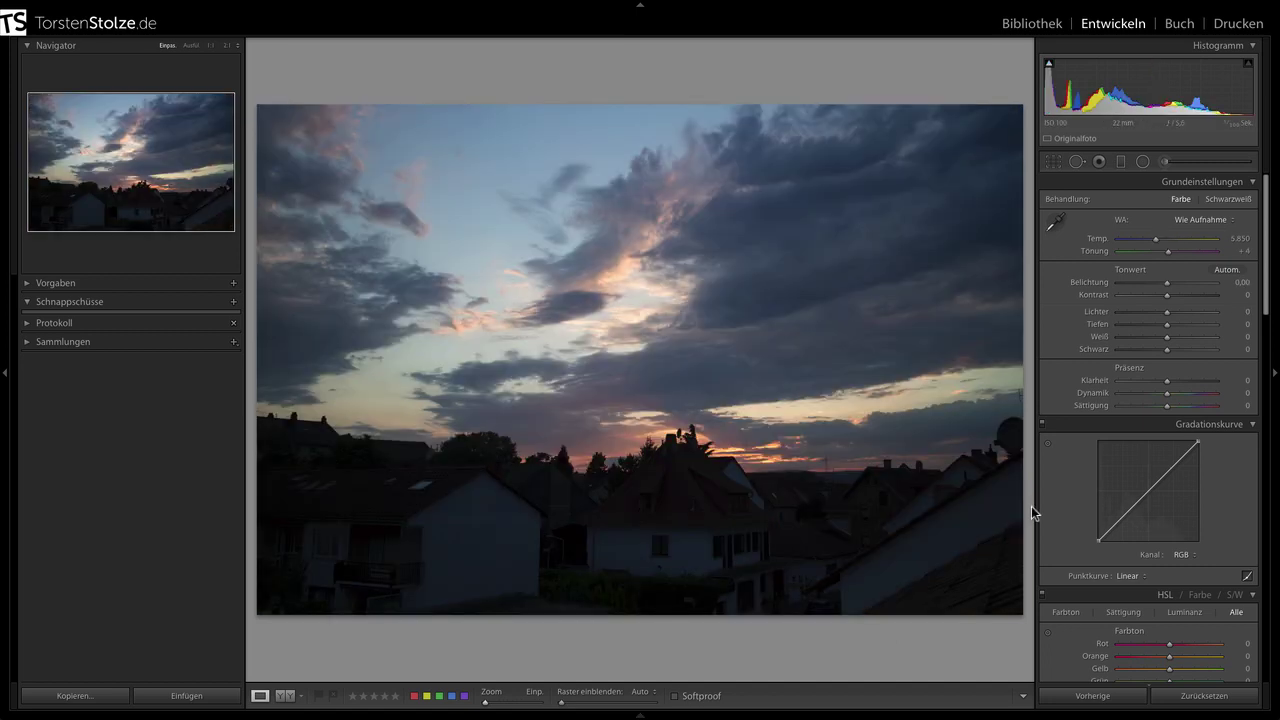
mouse_move(1166, 324)
left_mouse_down()
mouse_move(1185, 326)
mouse_move(1186, 350)
left_mouse_up()
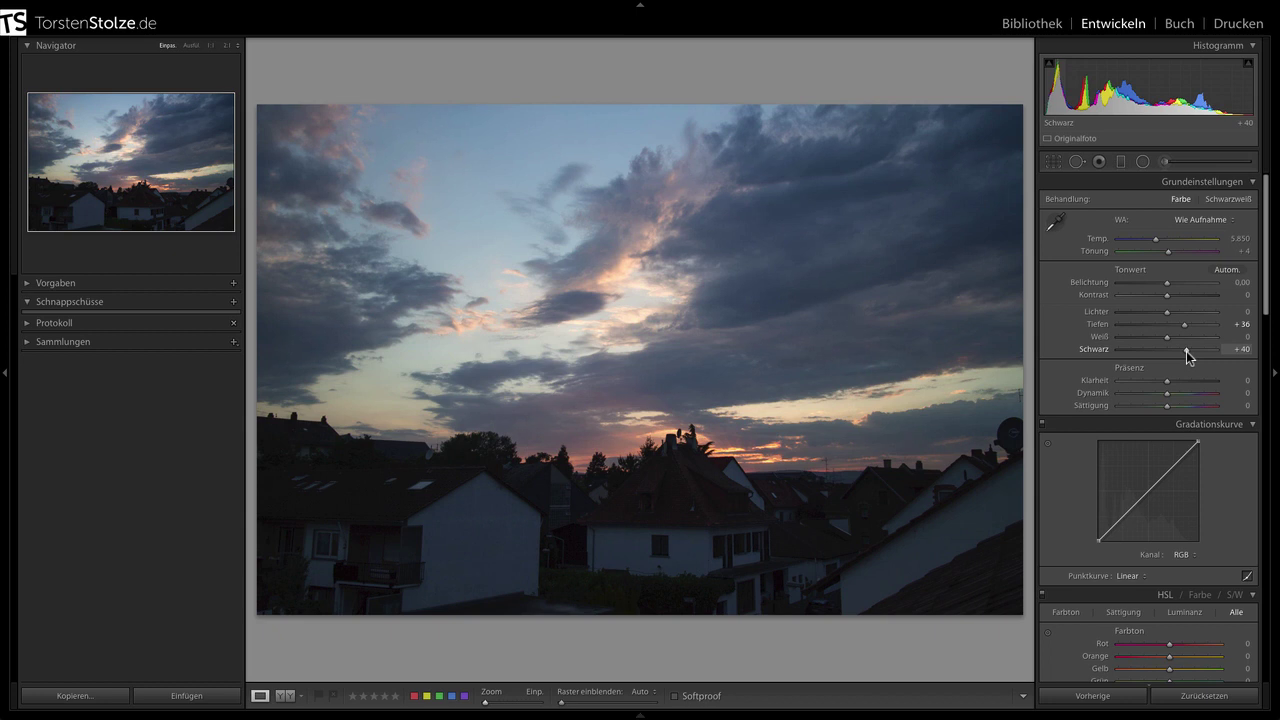
mouse_move(1166, 283)
left_mouse_down()
mouse_move(1143, 314)
mouse_move(1106, 318)
left_mouse_up()
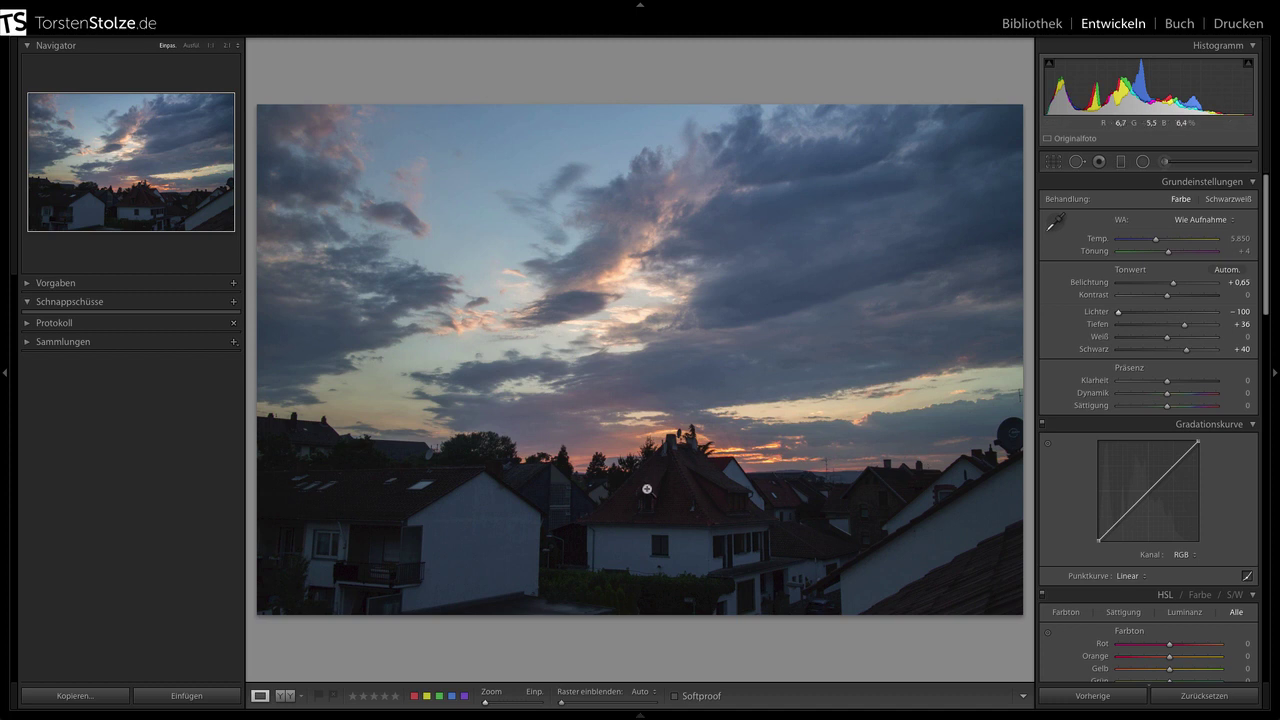
Compare against the original, then shape a custom Gradationskurve with lower and middle points.
key("backslash")
key("backslash")
left_click_drag(1124, 513, 1169, 458)
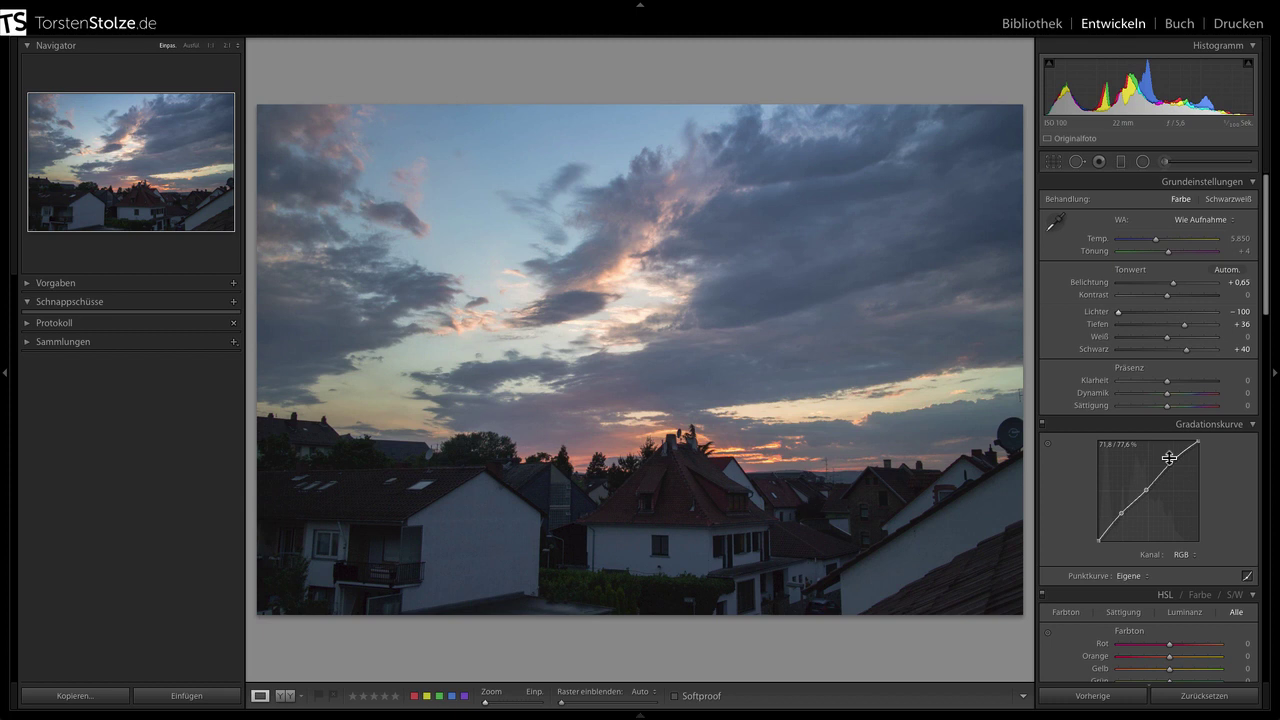
left_click_drag(1146, 489, 1147, 491)
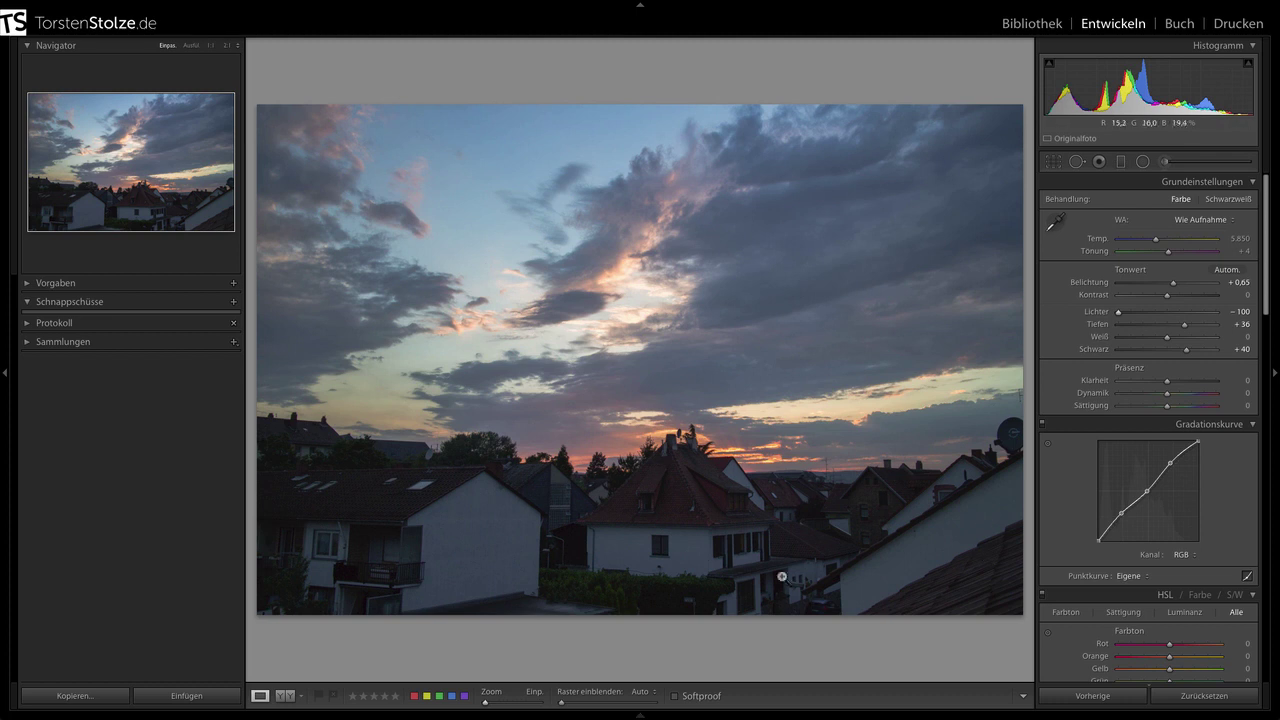
Lay a graduated filter across the horizon with Temp 60 and Tönung 28.
left_click(1122, 162)
left_click_drag(628, 570, 625, 481)
mouse_move(625, 481)
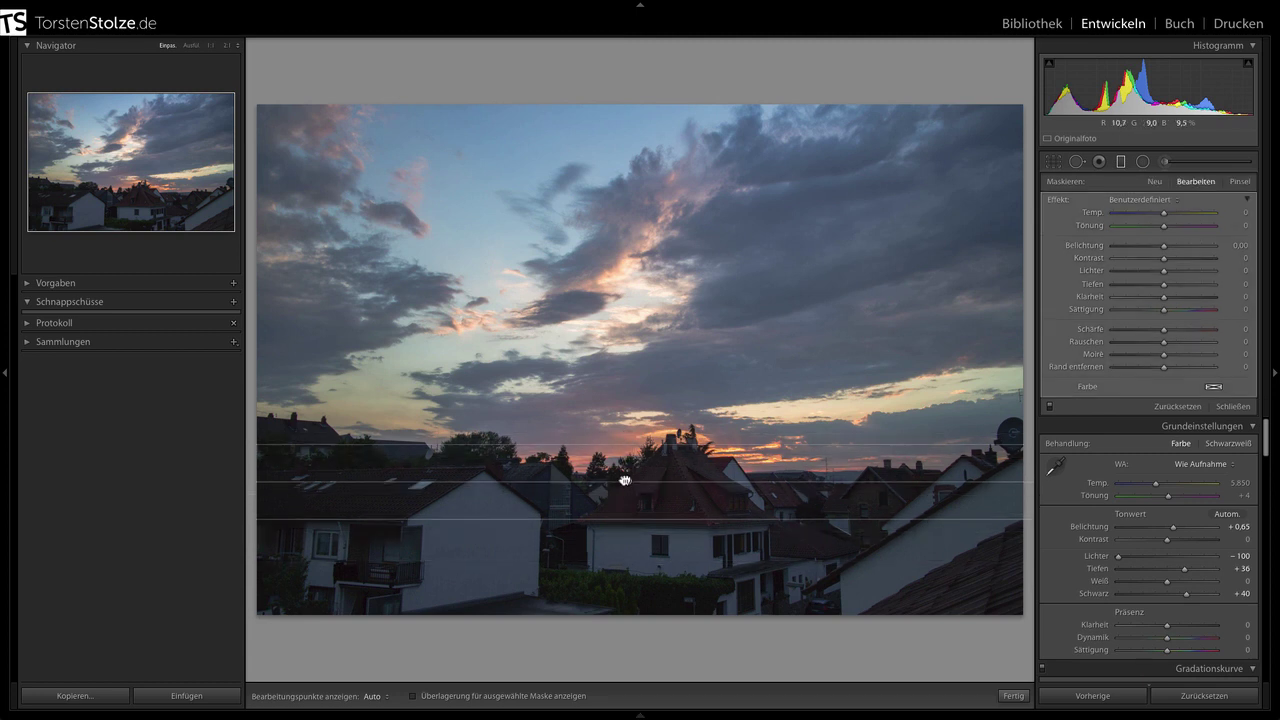
mouse_move(1165, 214)
left_mouse_down()
mouse_move(1195, 215)
mouse_move(1173, 231)
left_mouse_up()
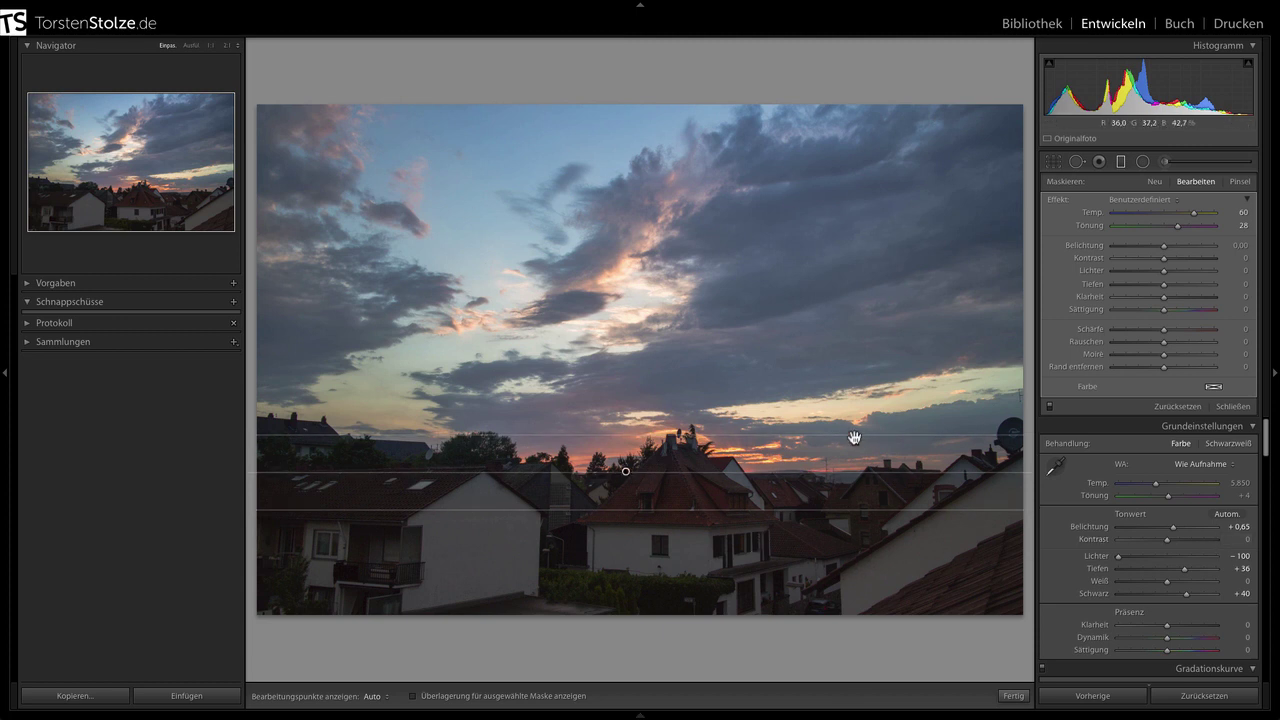
left_click(1245, 408)
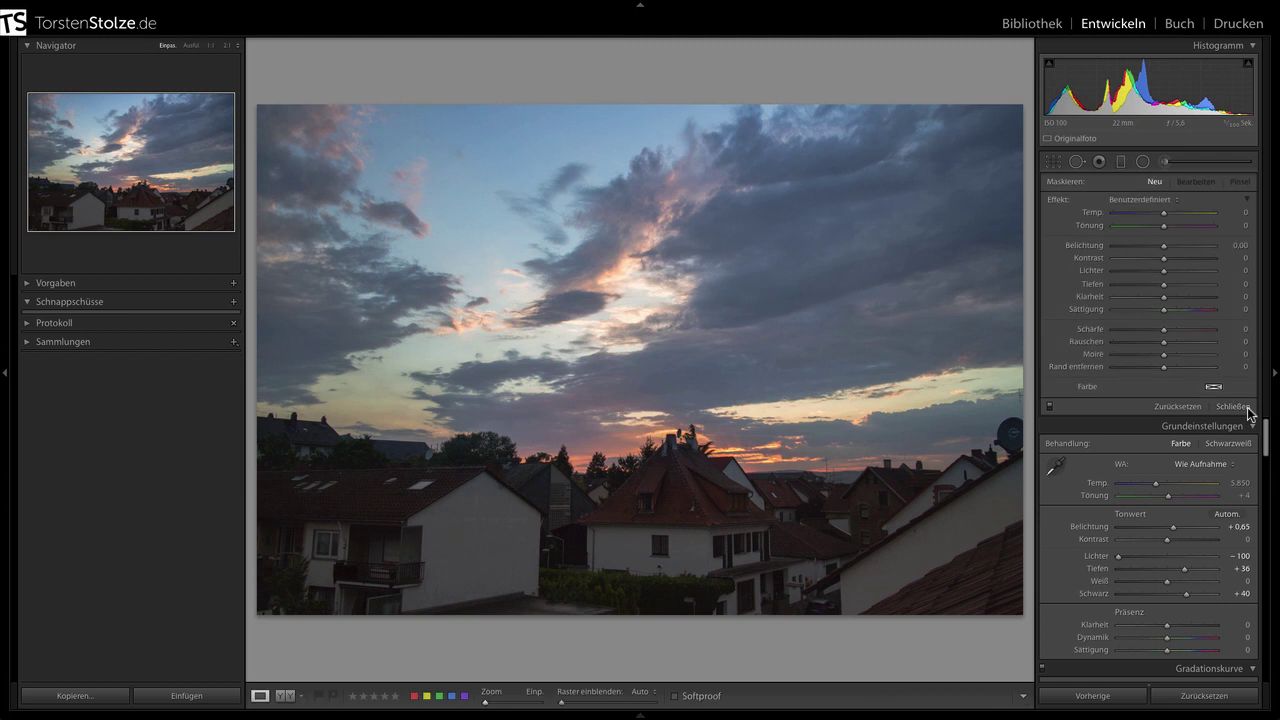
Inspect at 1:1 and set Rauschreduzierung Luminanz 30 and Farbe 50, then fit the photo again.
left_click(571, 495)
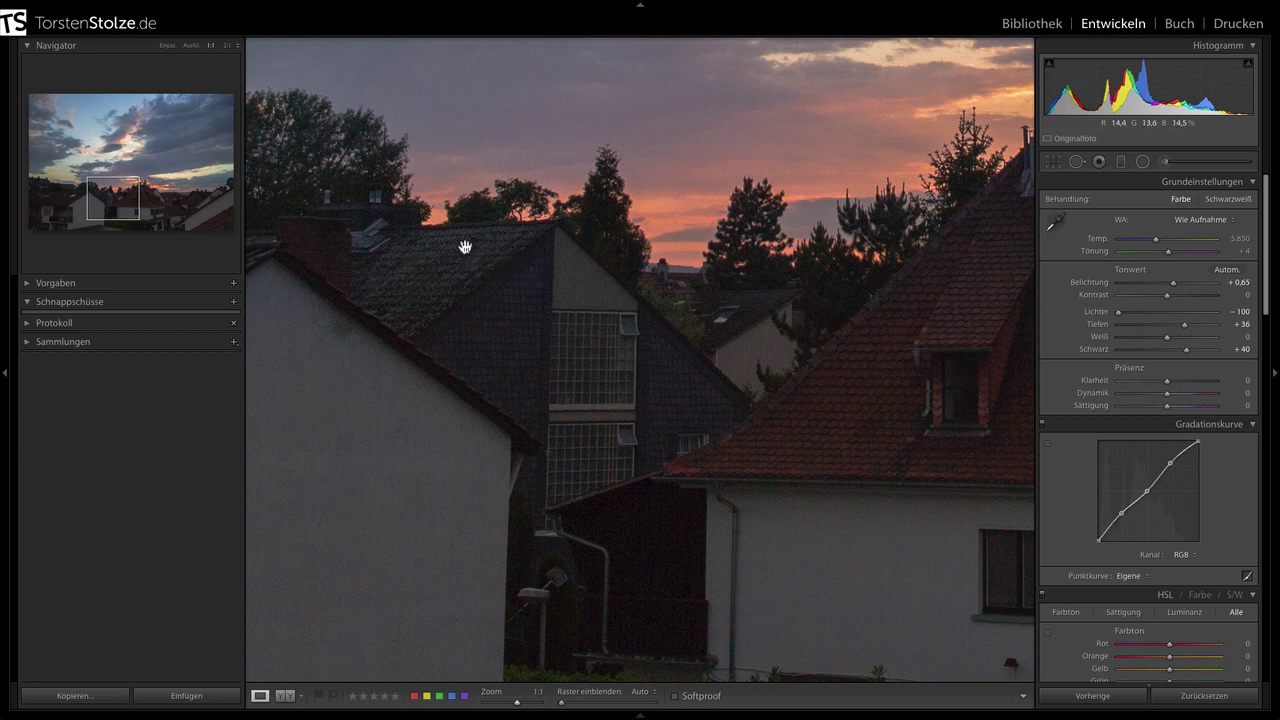
left_click_drag(1266, 306, 1267, 520)
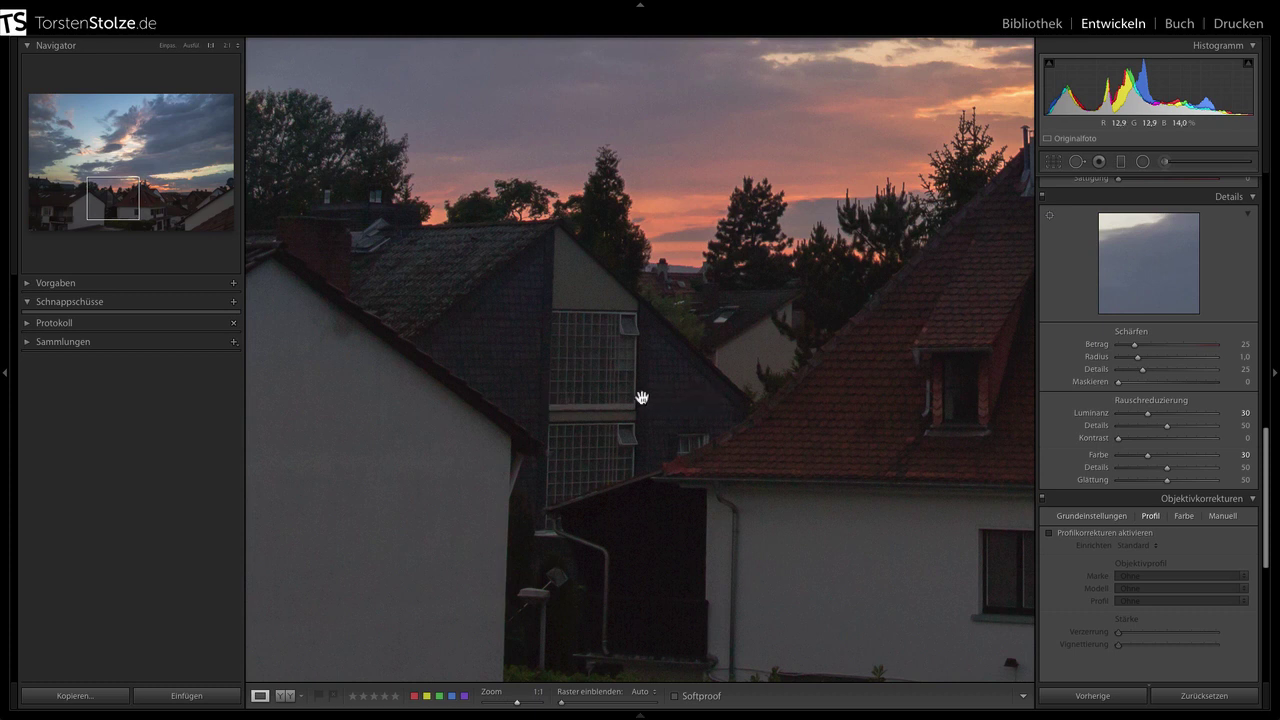
left_click(852, 400)
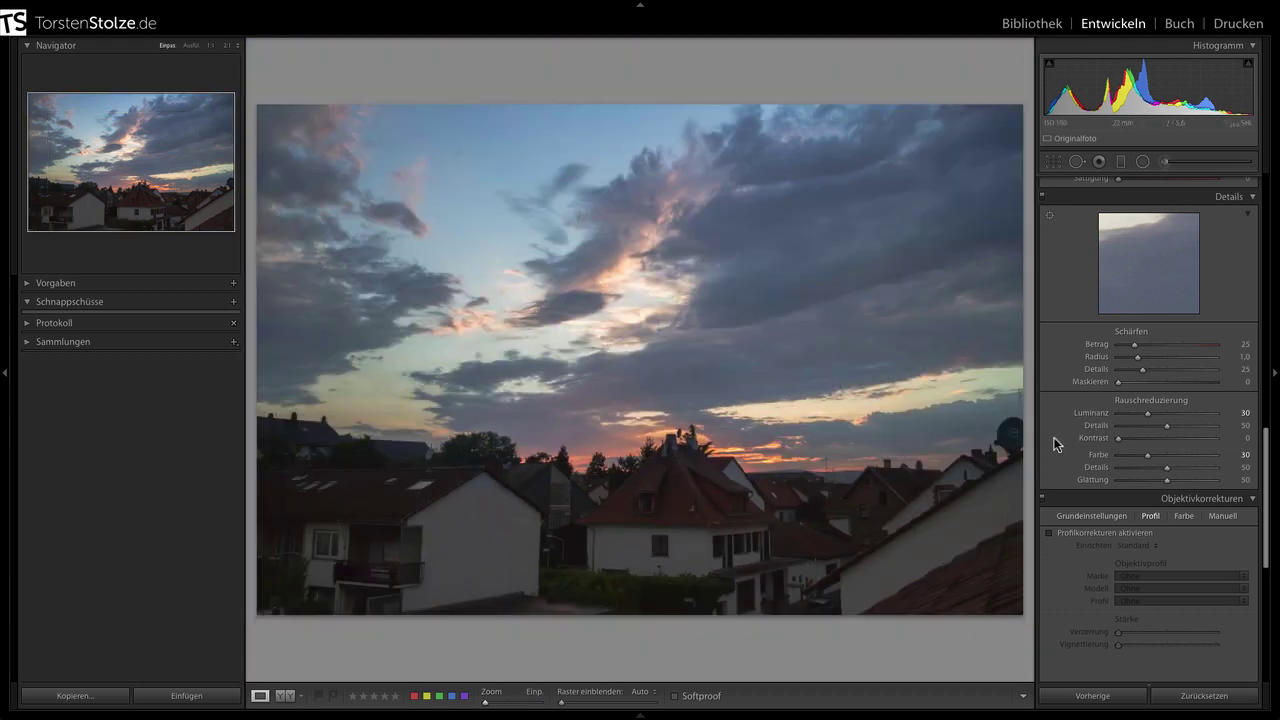